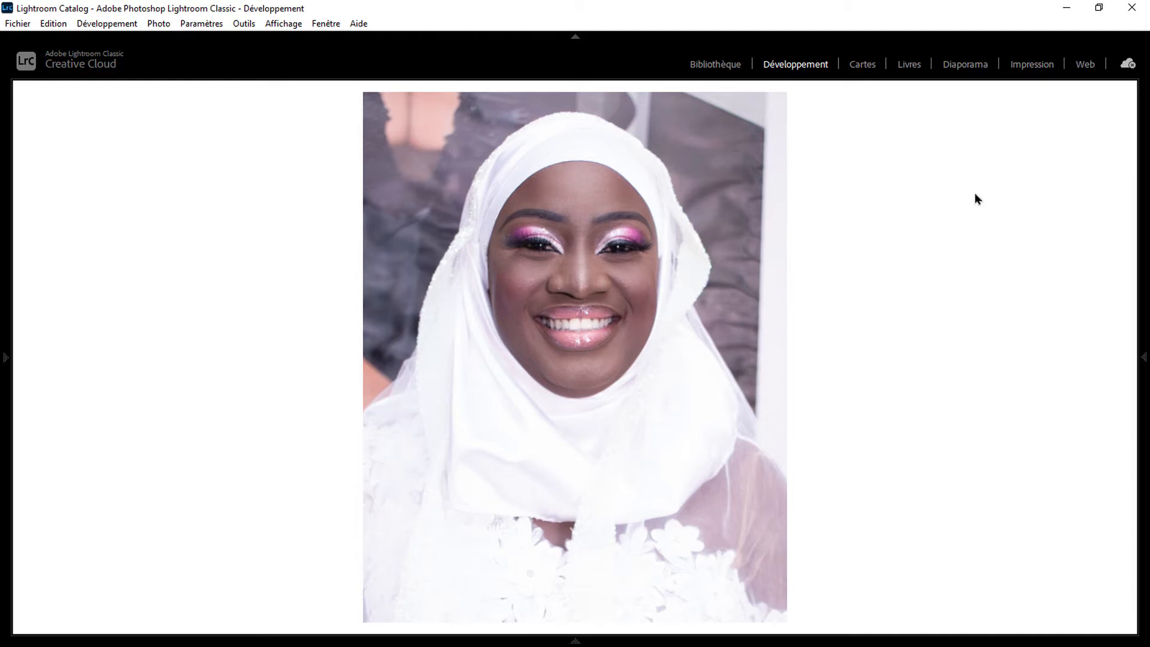
# Step: Enable the lens profile correction for the portrait and compare the photo with and without the correction
pyautogui.click(654, 245)
pyautogui.click(651, 243)
pyautogui.moveTo(1144, 301)
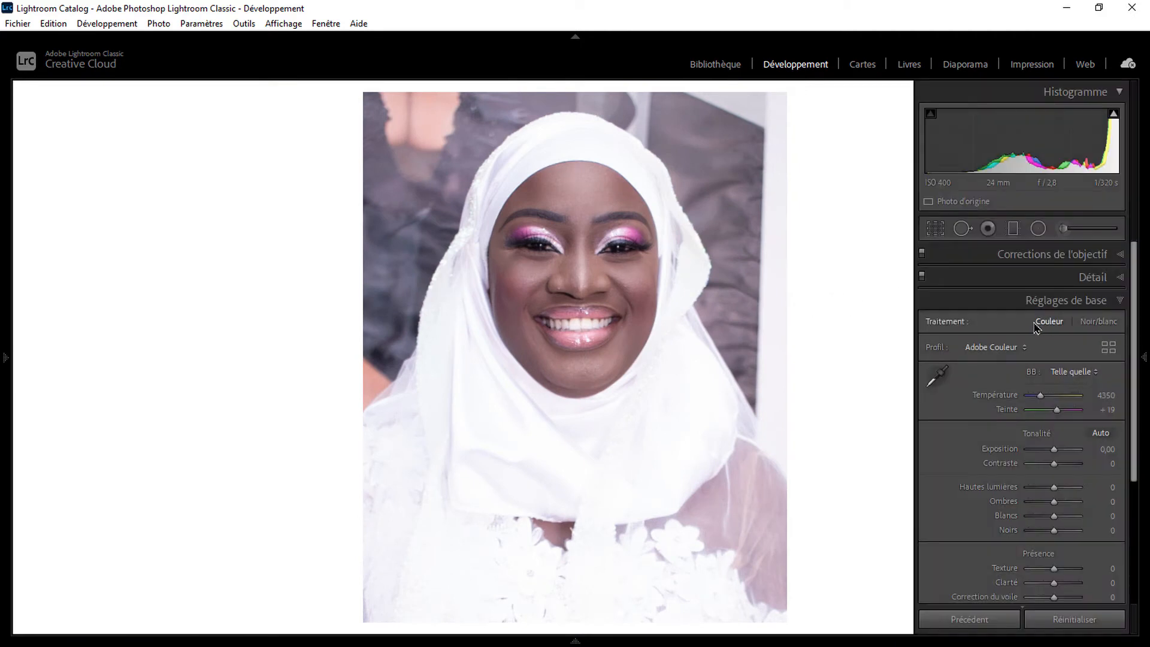
pyautogui.click(975, 299)
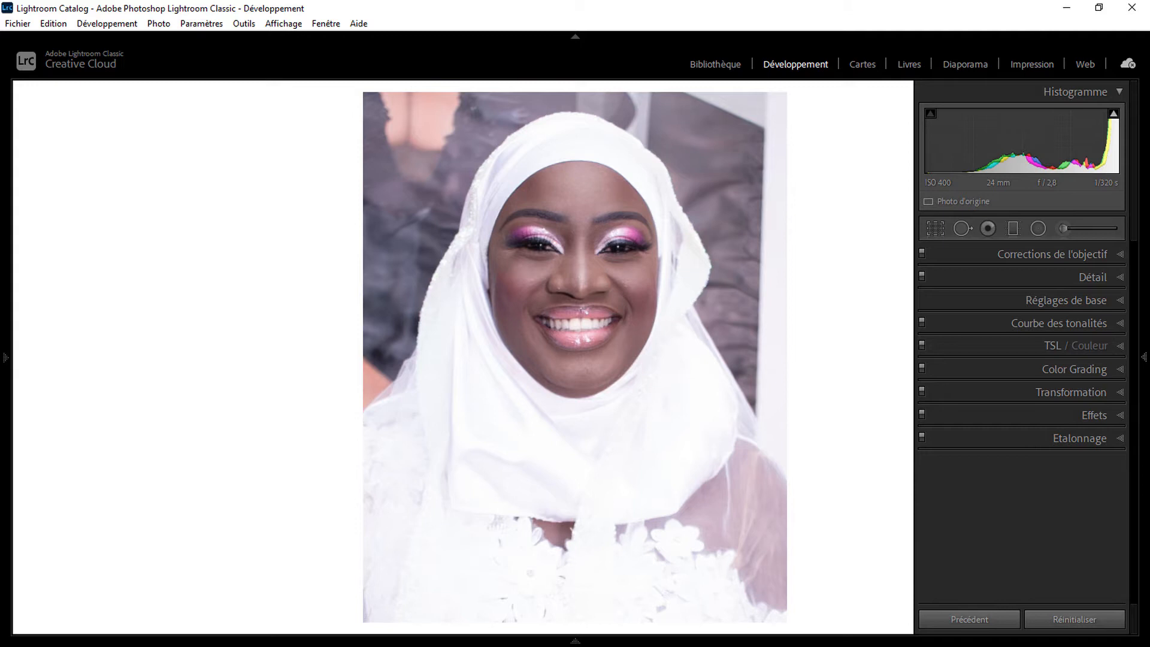
pyautogui.click(1105, 259)
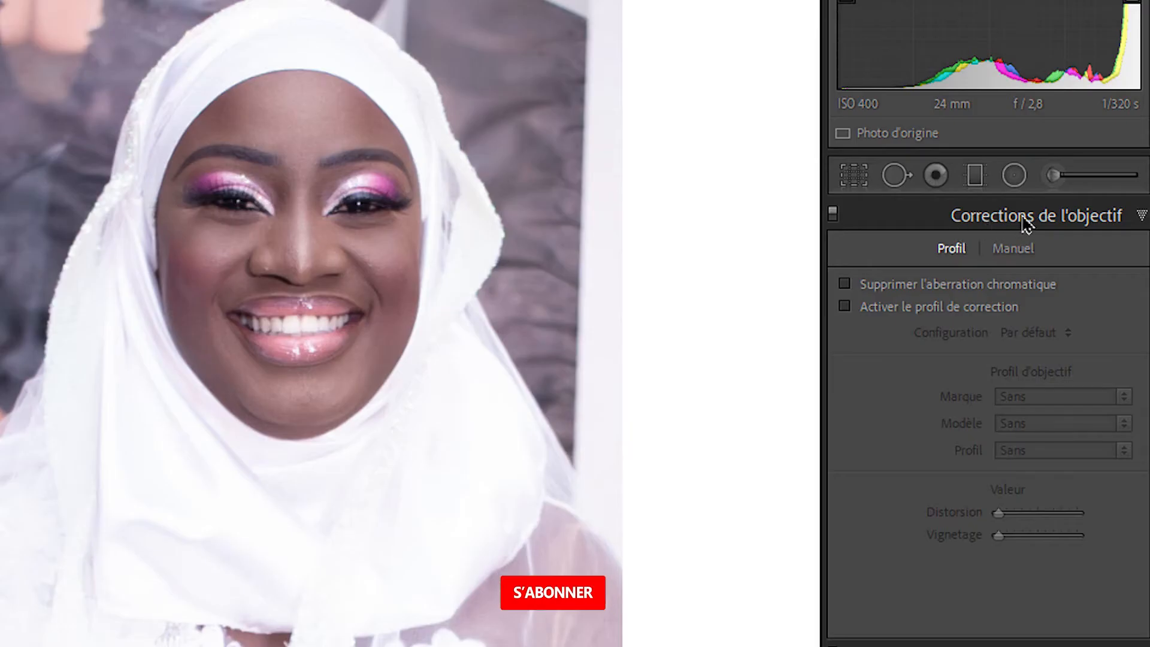
pyautogui.click(846, 307)
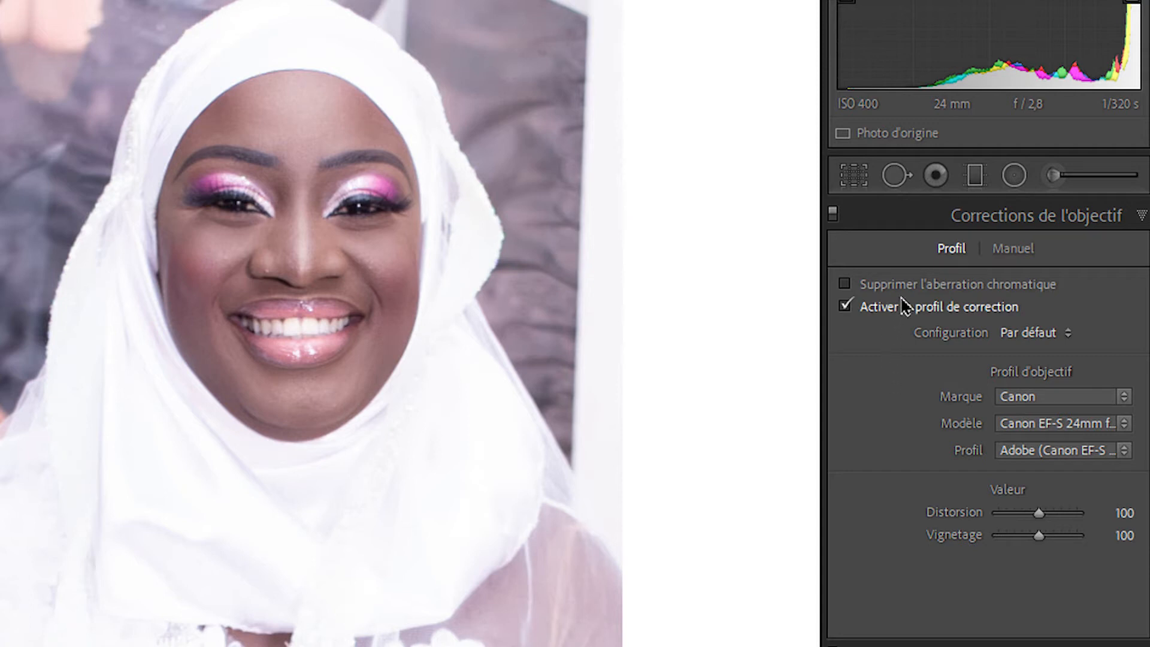
pyautogui.click(833, 216)
pyautogui.click(833, 216)
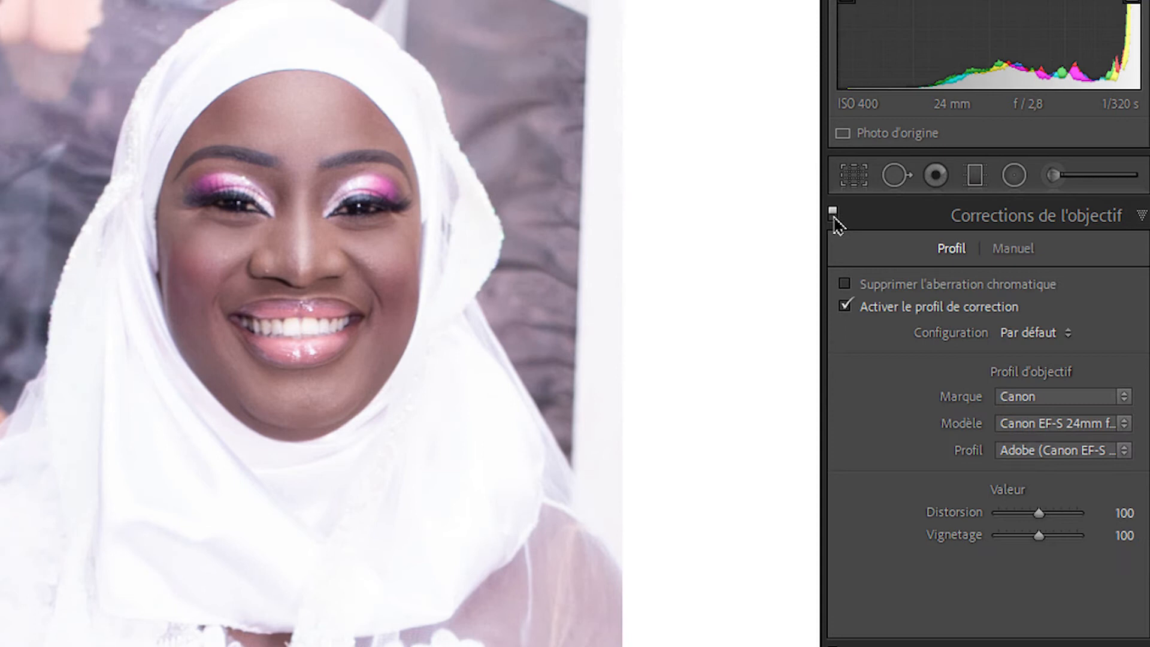
pyautogui.click(833, 215)
pyautogui.click(833, 216)
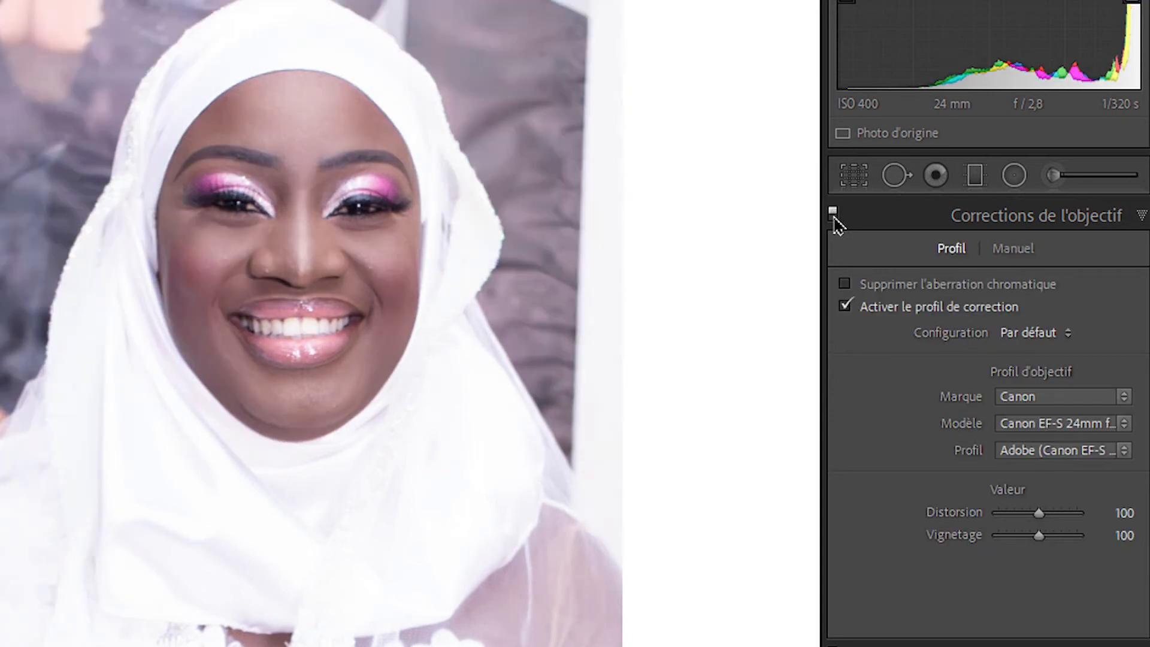
pyautogui.click(877, 222)
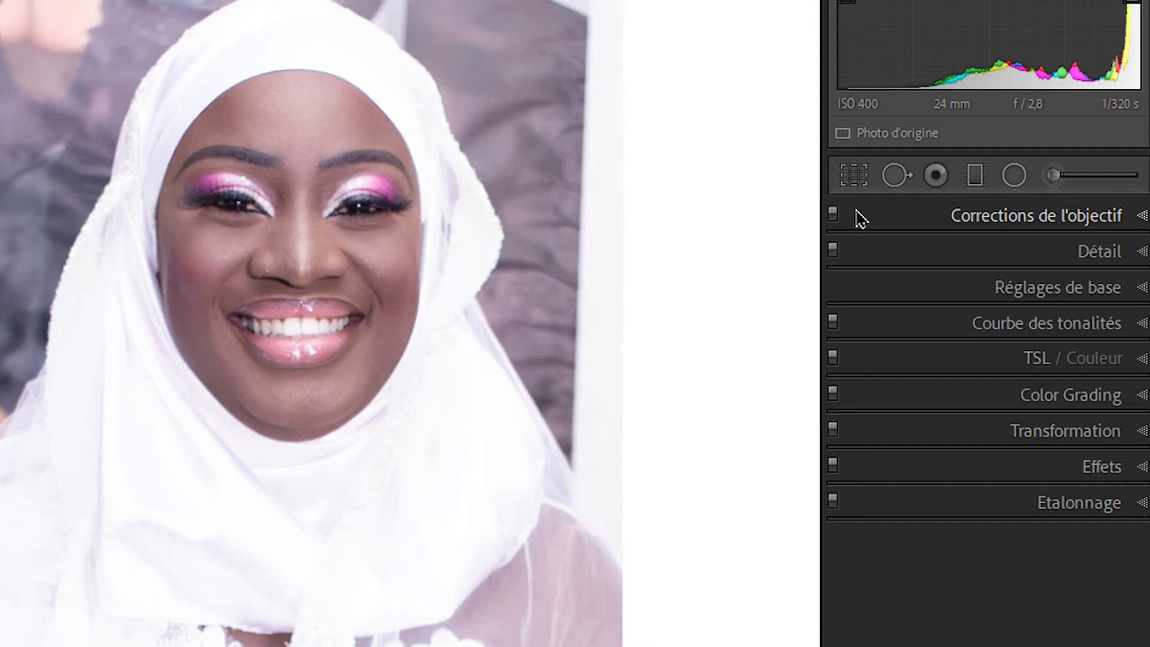
# Step: Open the basic adjustments, try a greener tint and reset the tint
pyautogui.click(976, 295)
pyautogui.scroll(-1, 911, 294)
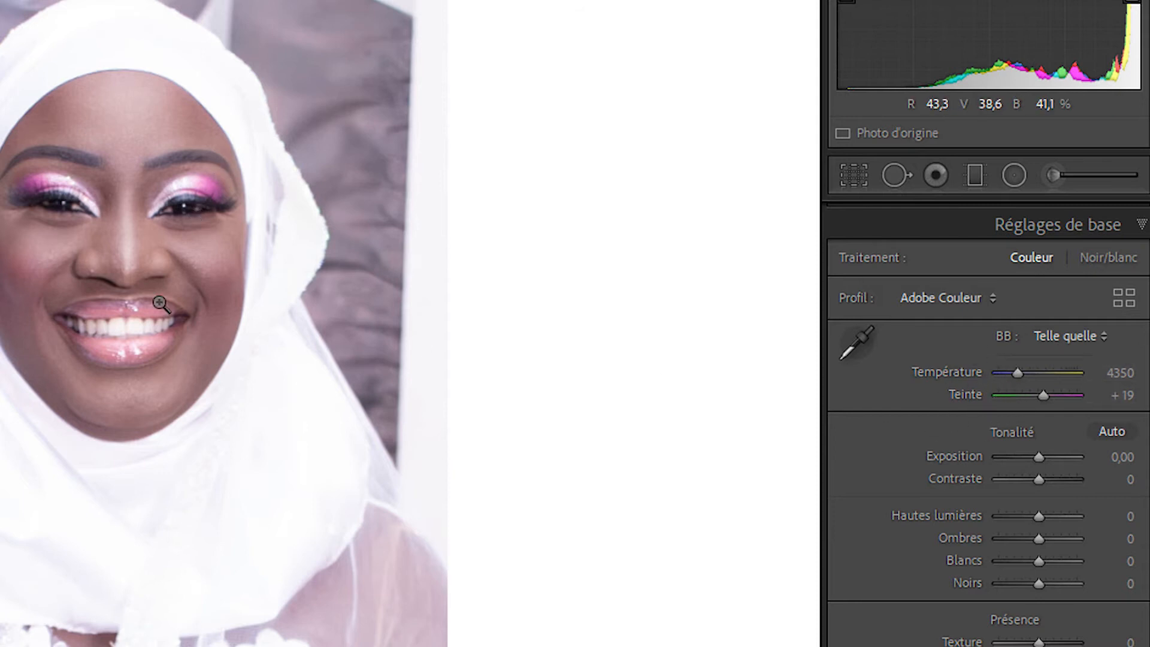
pyautogui.moveTo(1048, 400); pyautogui.dragTo(988, 397)
pyautogui.doubleClick(988, 397)
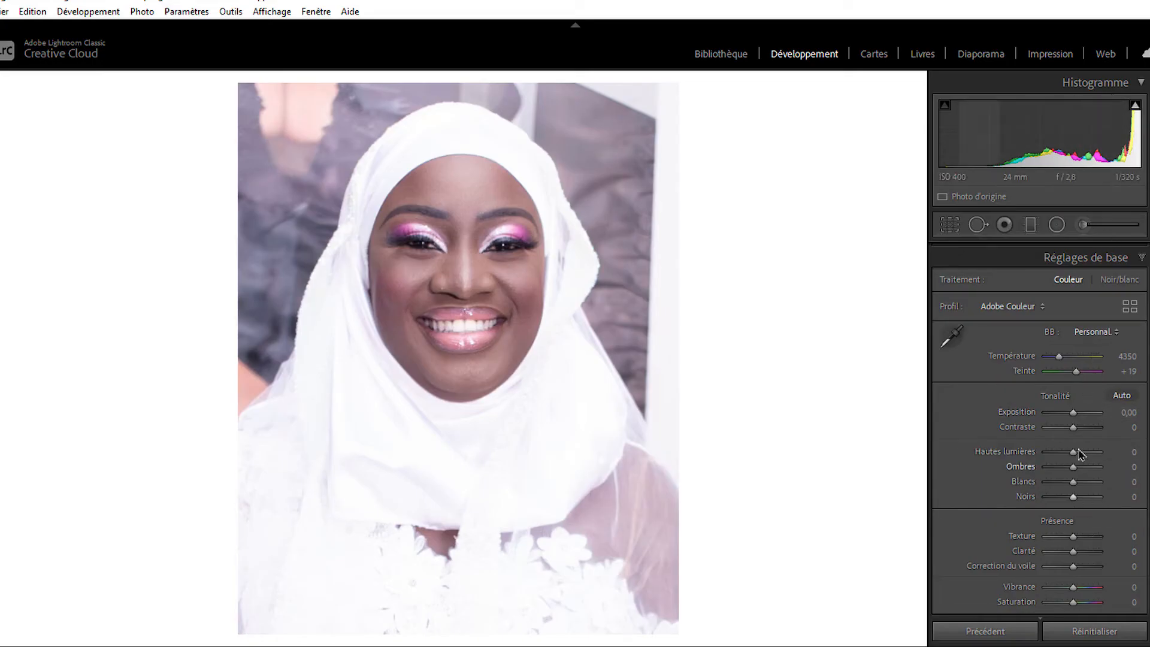
# Step: Lower the photo's exposure to −1.00 and check the face
pyautogui.moveTo(1074, 417); pyautogui.dragTo(1070, 417)
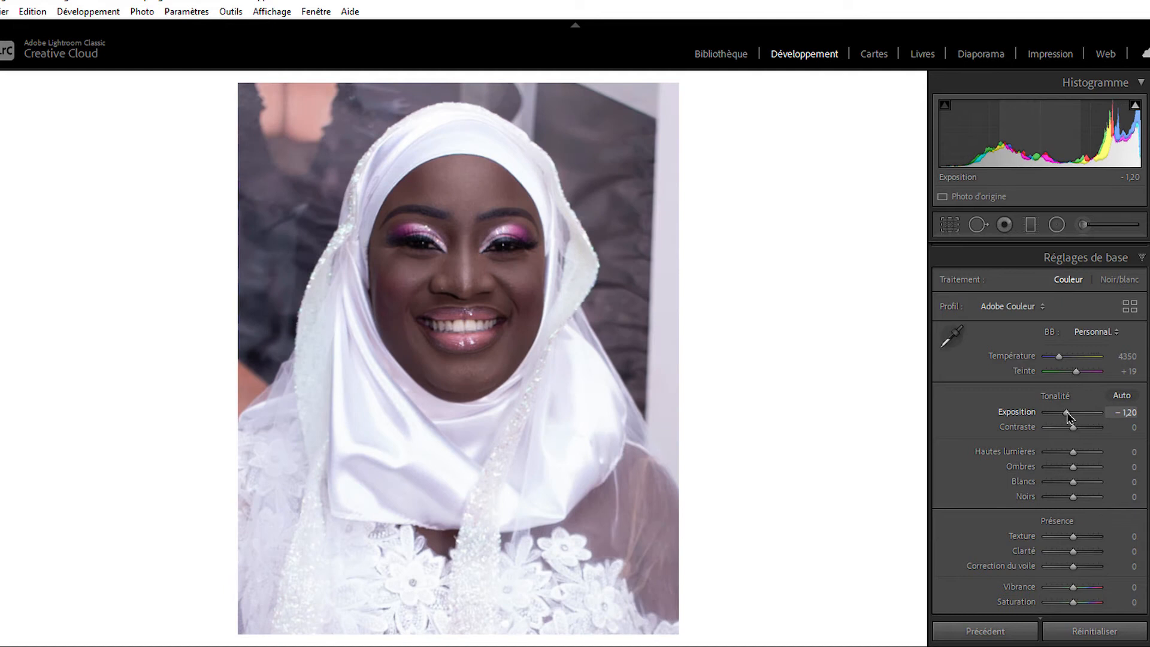
pyautogui.moveTo(1068, 415); pyautogui.dragTo(1071, 416)
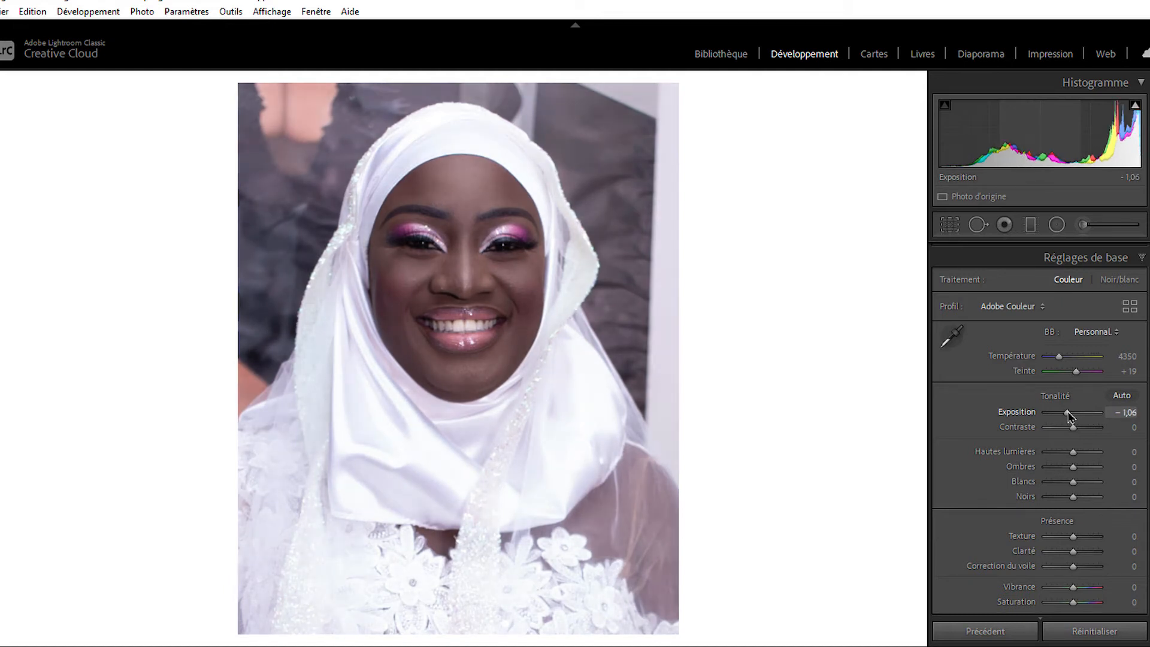
pyautogui.click(1124, 412)
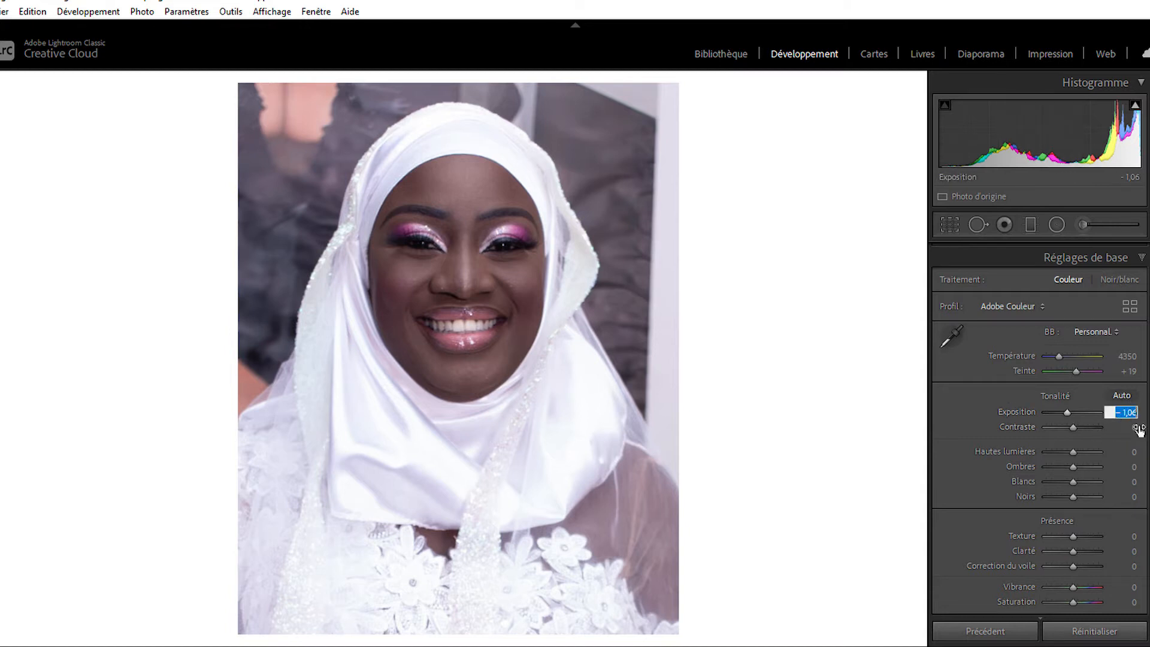
pyautogui.write('-1')
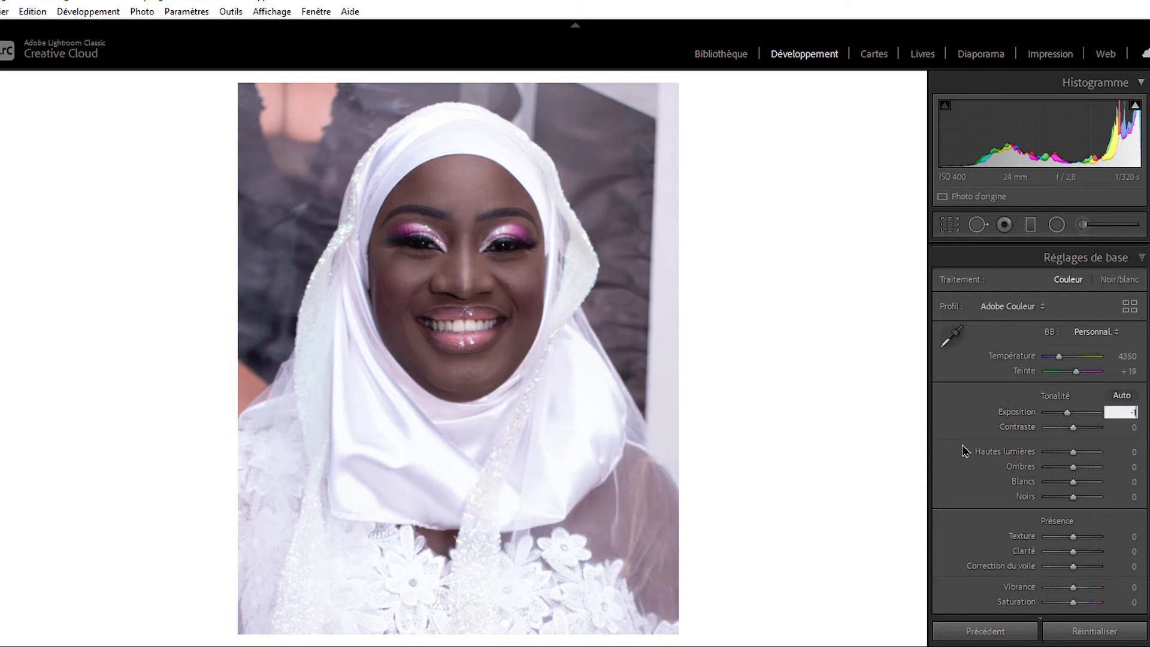
pyautogui.press('Return')
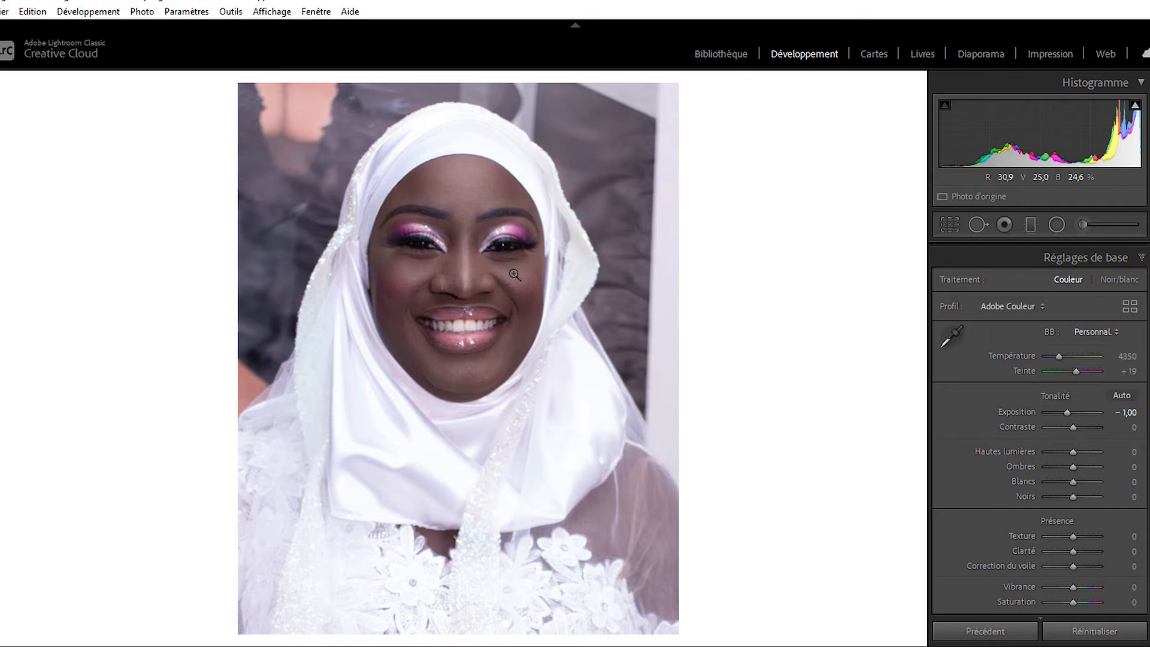
pyautogui.click(512, 251)
pyautogui.click(510, 251)
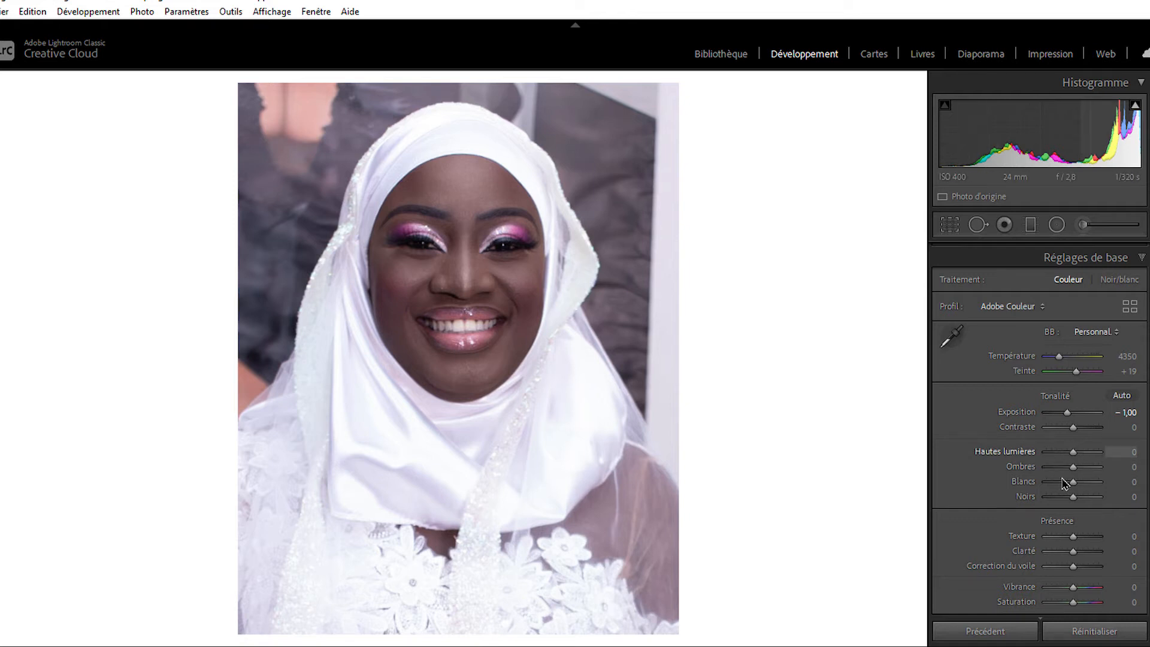
# Step: Set the highlights to −100 and the shadows to +92, checking the face up close
pyautogui.moveTo(1070, 458); pyautogui.dragTo(1035, 444)
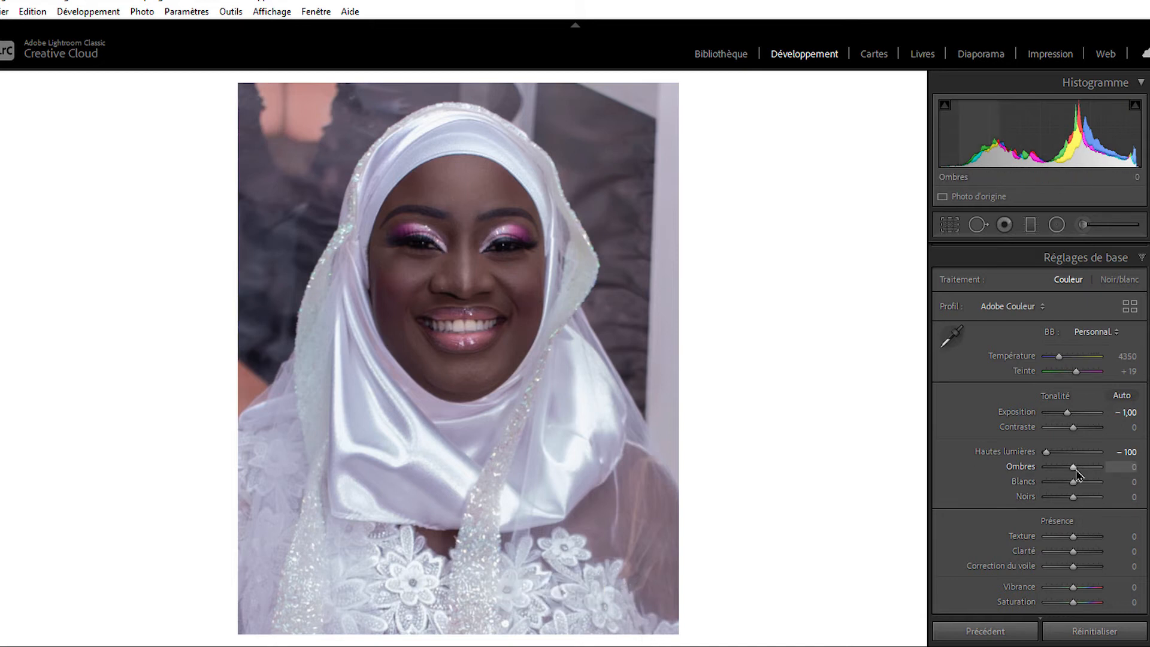
pyautogui.moveTo(1076, 474); pyautogui.dragTo(1101, 477)
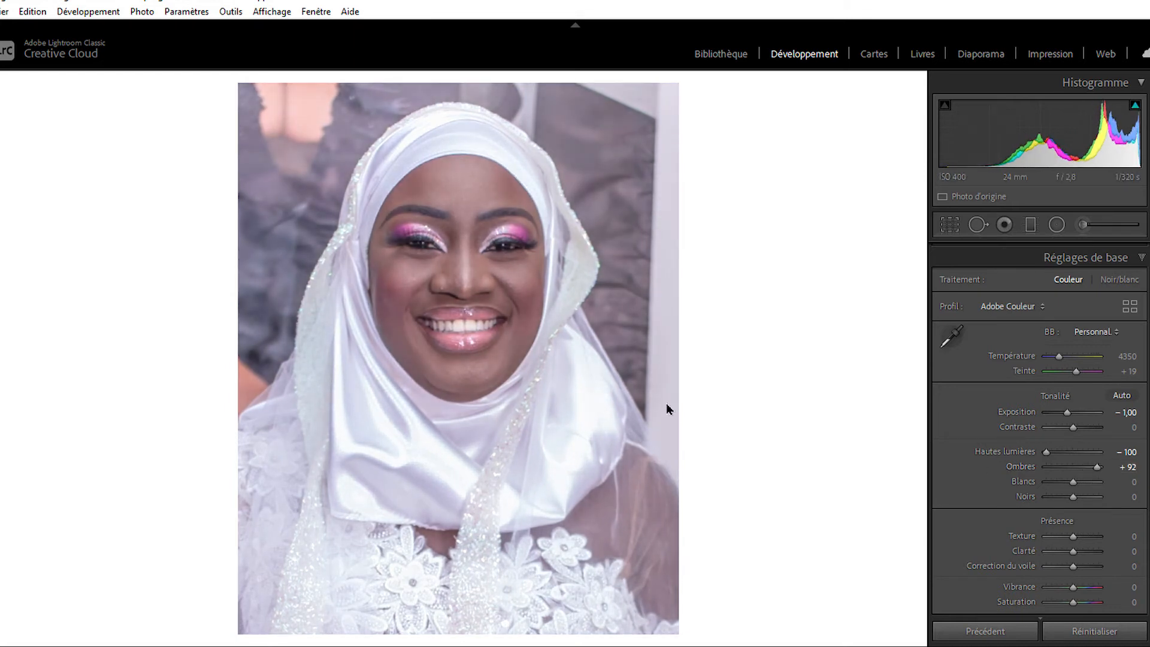
pyautogui.click(461, 259)
pyautogui.click(491, 271)
pyautogui.click(434, 268)
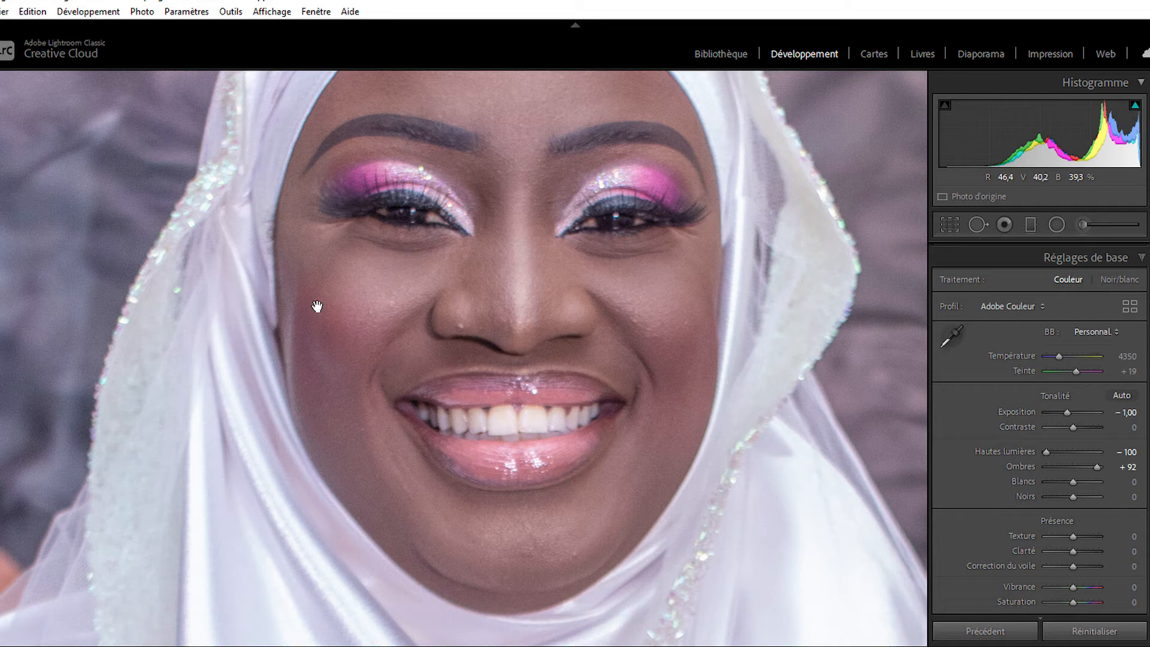
pyautogui.click(523, 314)
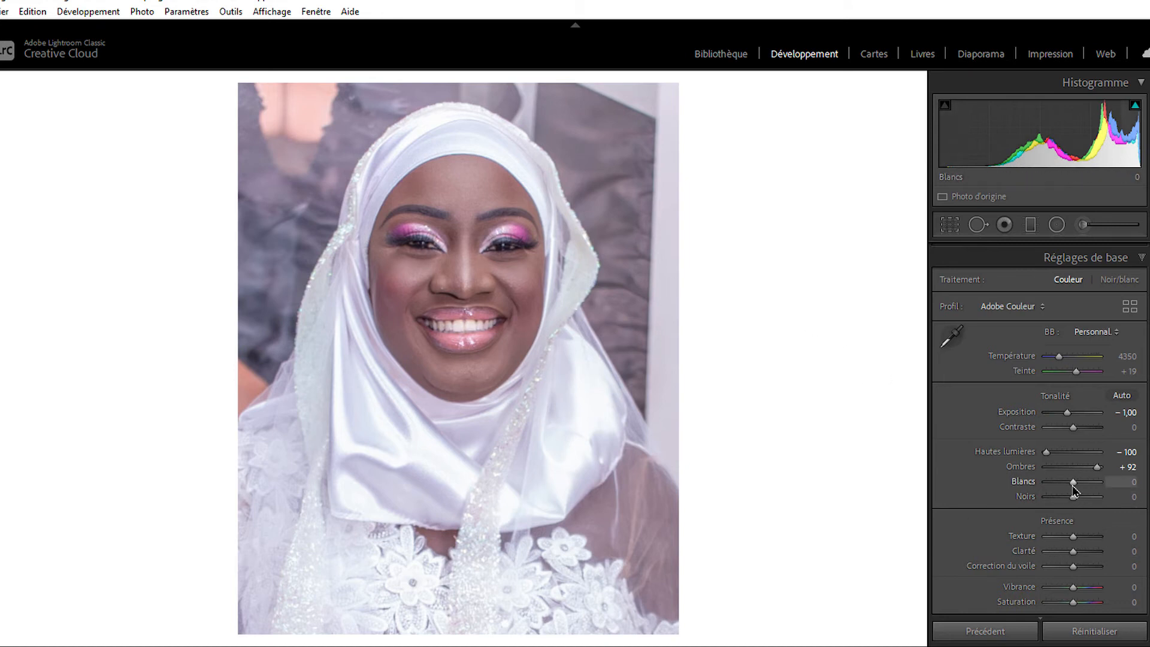
# Step: Set the whites of the photo to −50
pyautogui.moveTo(1072, 489); pyautogui.dragTo(1057, 488)
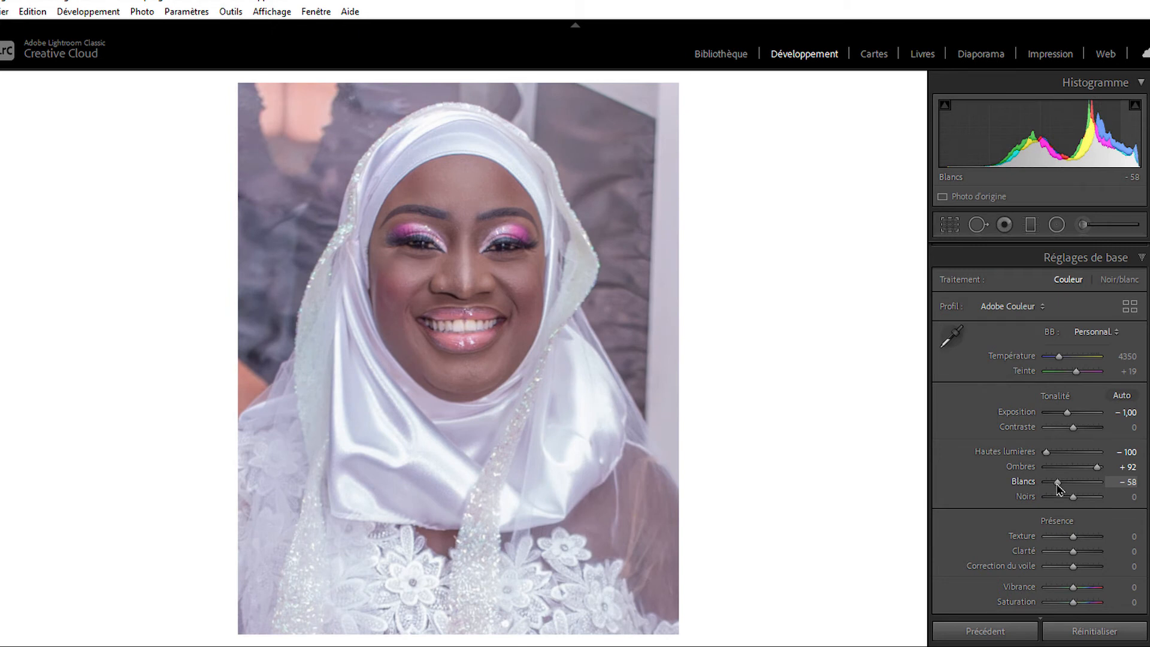
pyautogui.click(1121, 482)
pyautogui.write('-50')
pyautogui.press('Return')
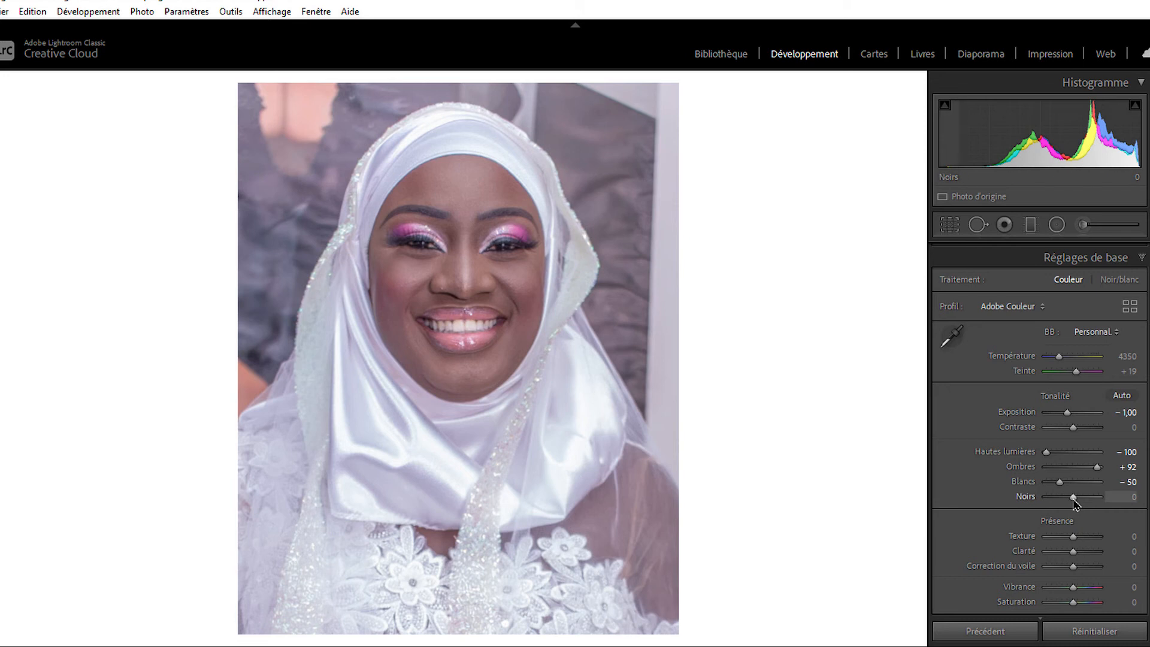
# Step: Set the blacks to −52 while checking the effect on the face up close
pyautogui.moveTo(1072, 502); pyautogui.dragTo(1058, 501)
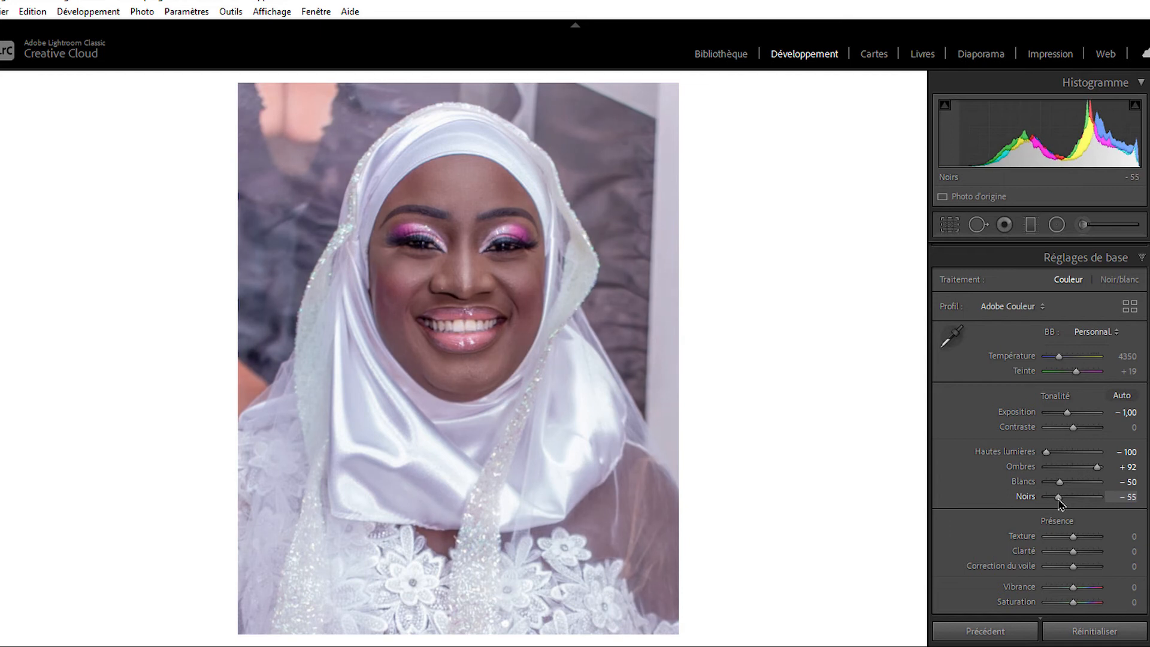
pyautogui.doubleClick(1054, 497)
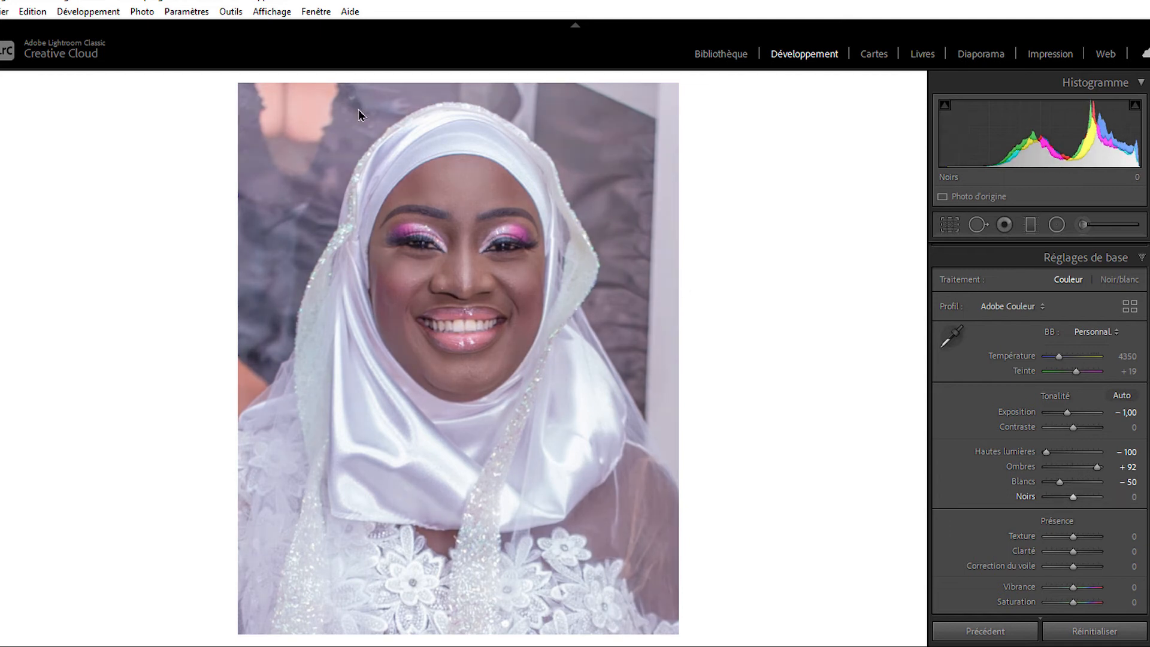
pyautogui.click(490, 218)
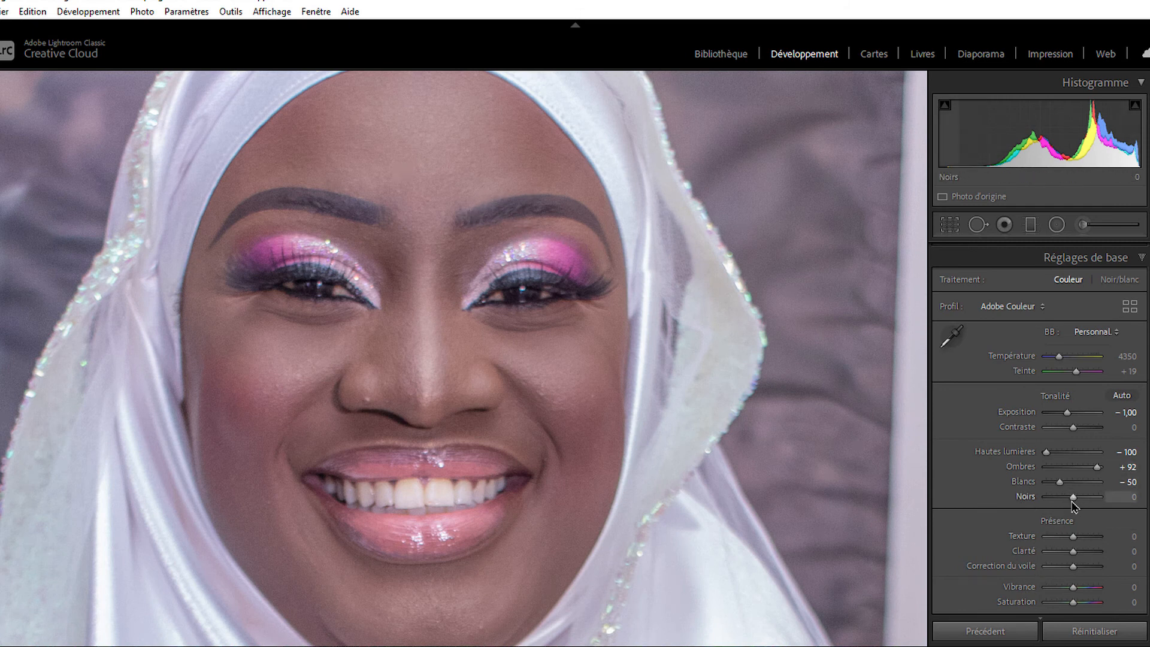
pyautogui.moveTo(1069, 502); pyautogui.dragTo(1060, 502)
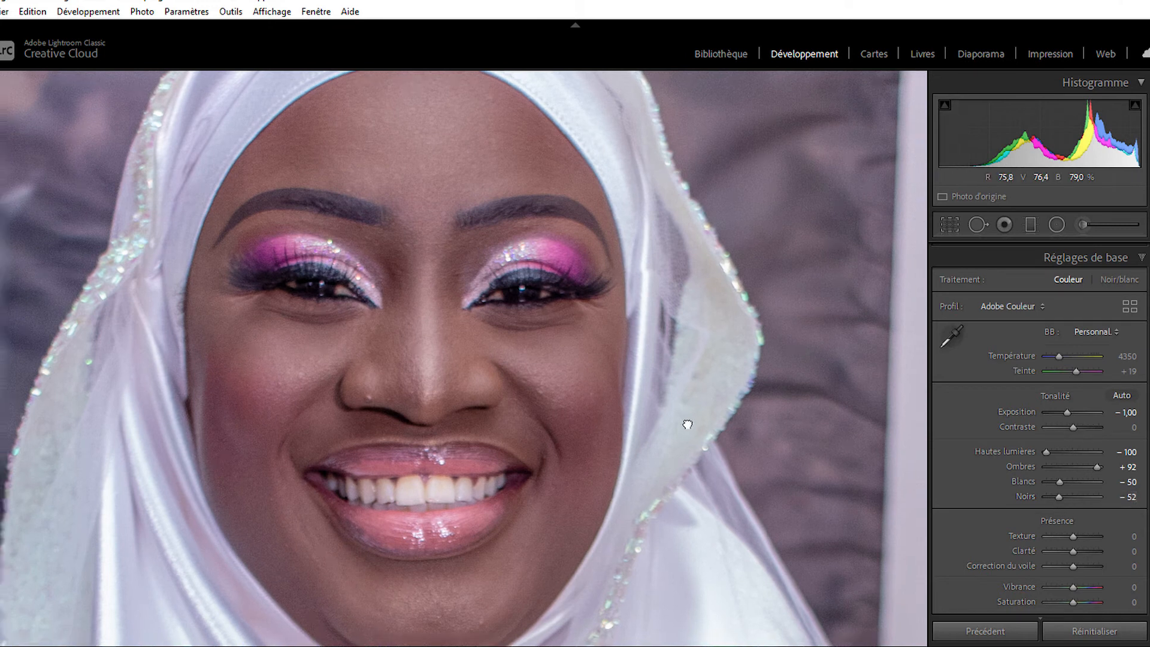
pyautogui.click(685, 419)
pyautogui.click(552, 280)
pyautogui.click(550, 279)
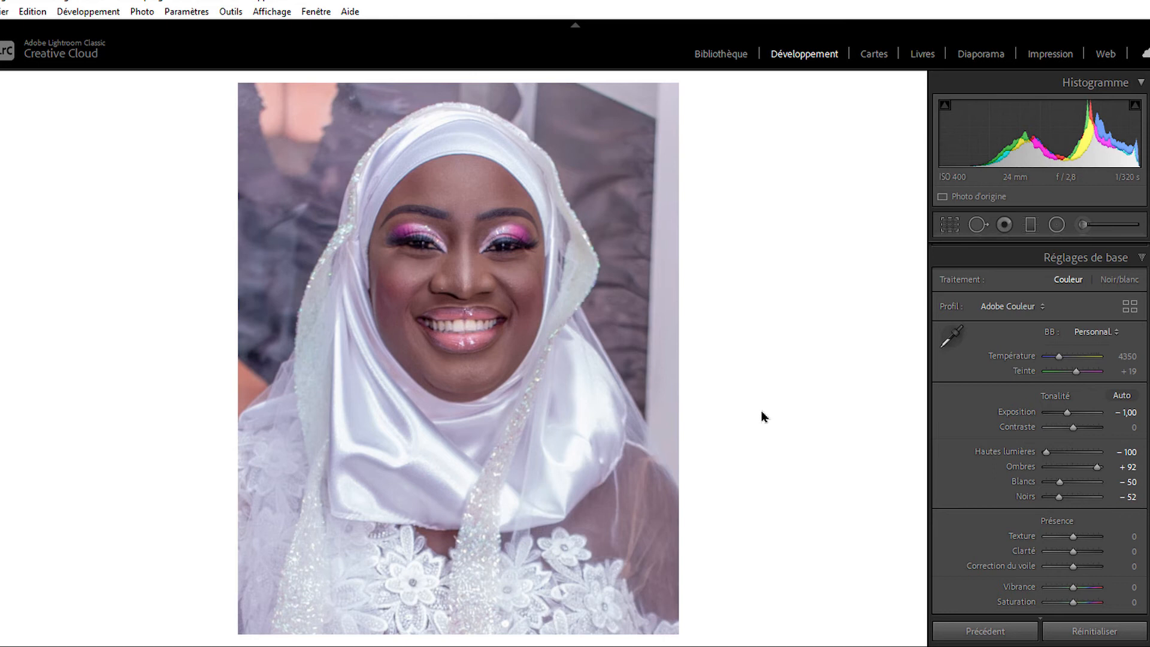
# Step: Show the before and after versions side by side and compare the face up close
pyautogui.press('y')
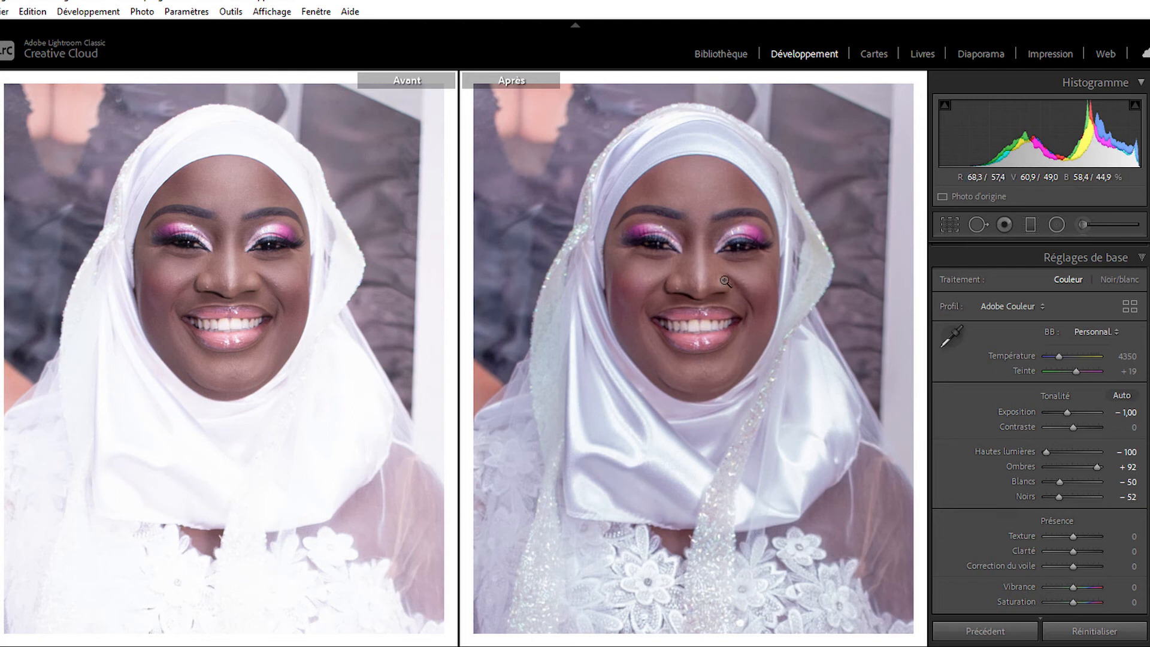
pyautogui.click(711, 249)
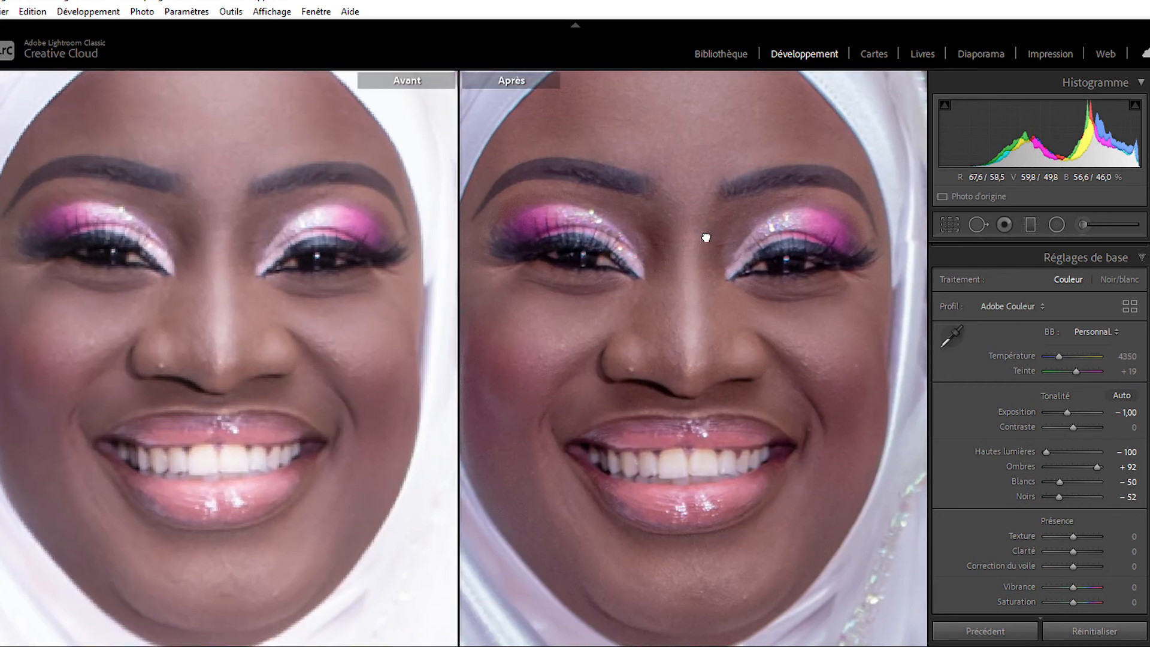
pyautogui.click(715, 283)
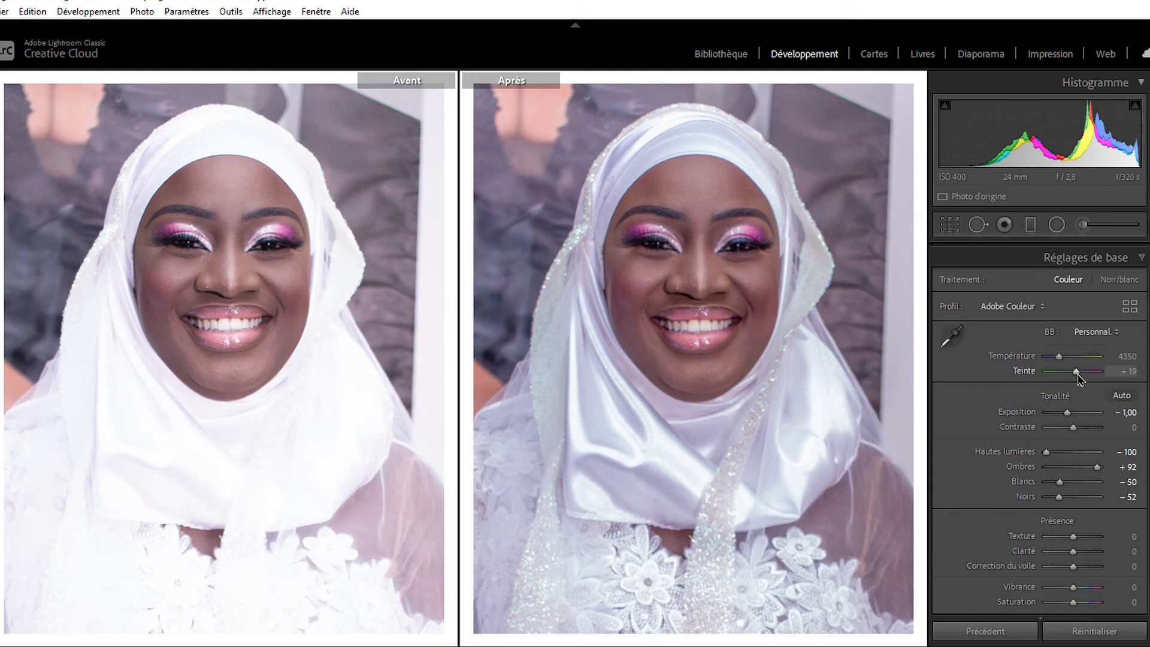
# Step: Shift the white balance manually to a tint of −6 and a temperature of 4185
pyautogui.moveTo(1077, 376); pyautogui.dragTo(1076, 376)
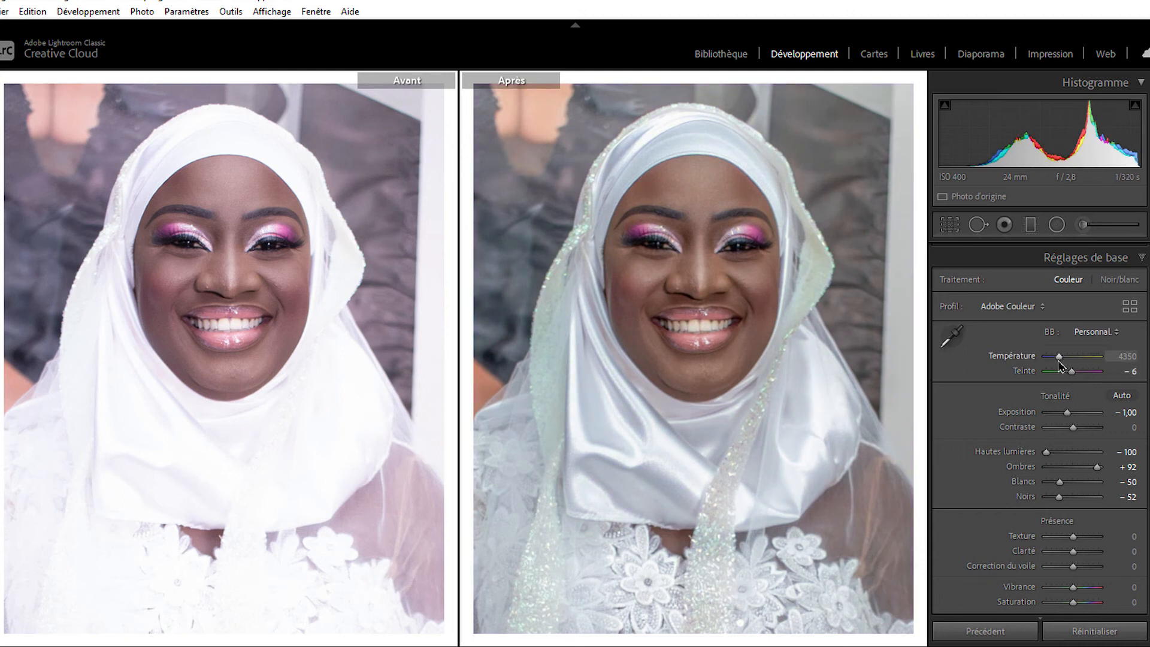
pyautogui.moveTo(1058, 361); pyautogui.dragTo(1060, 361)
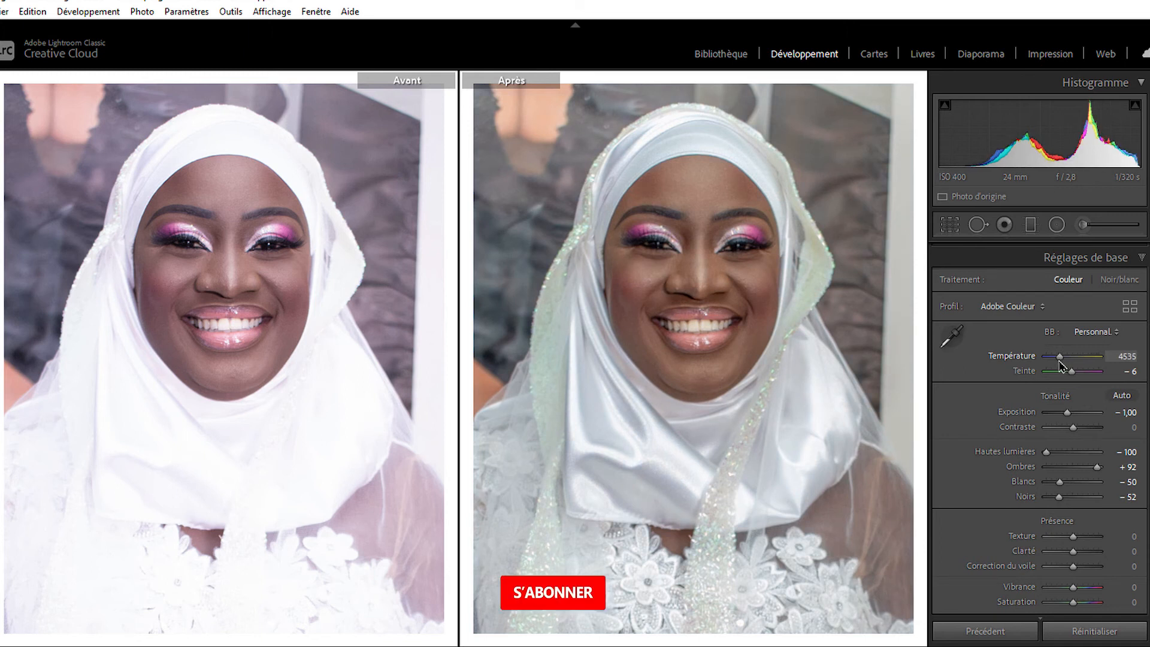
pyautogui.click(699, 289)
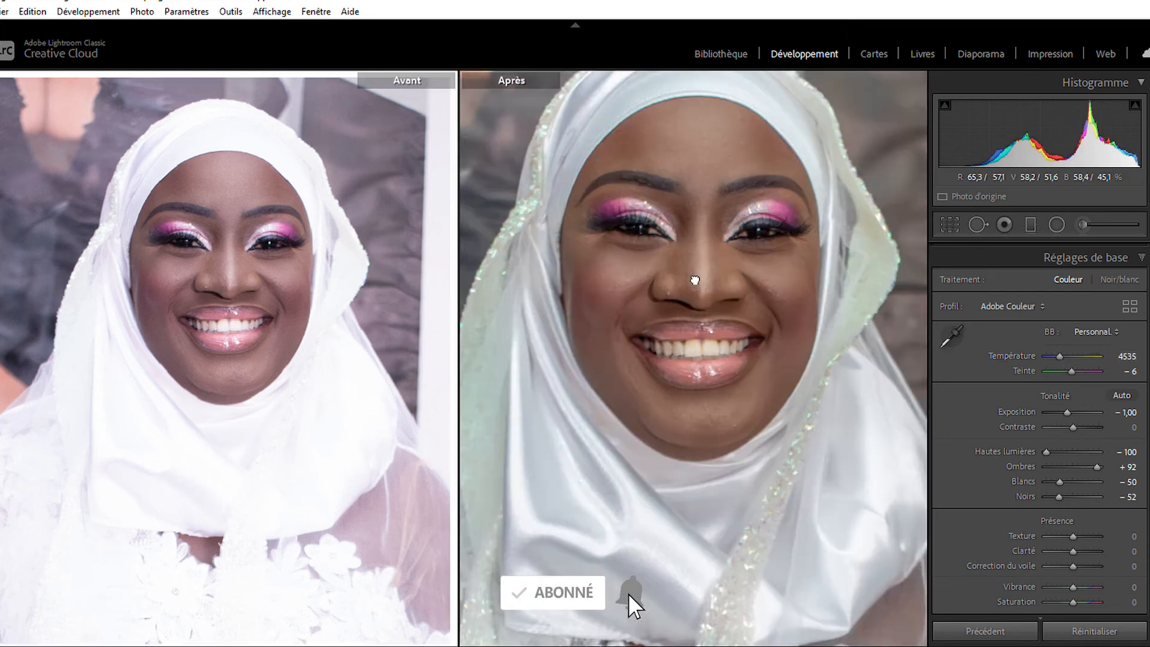
pyautogui.click(700, 291)
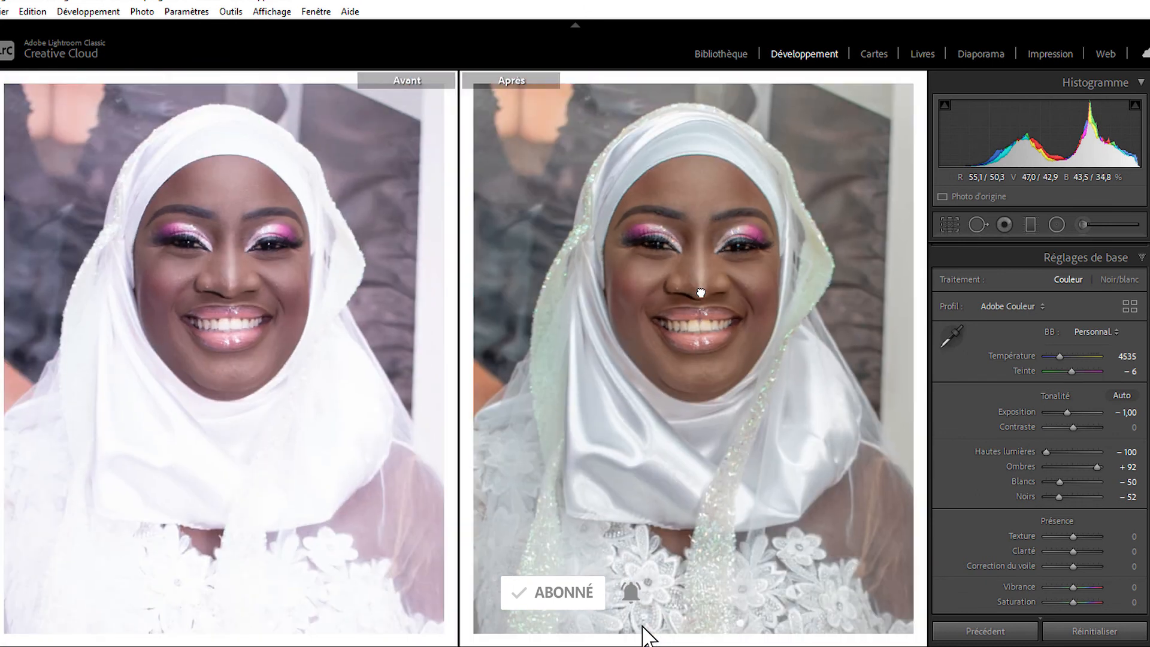
pyautogui.moveTo(1127, 357); pyautogui.dragTo(1119, 357)
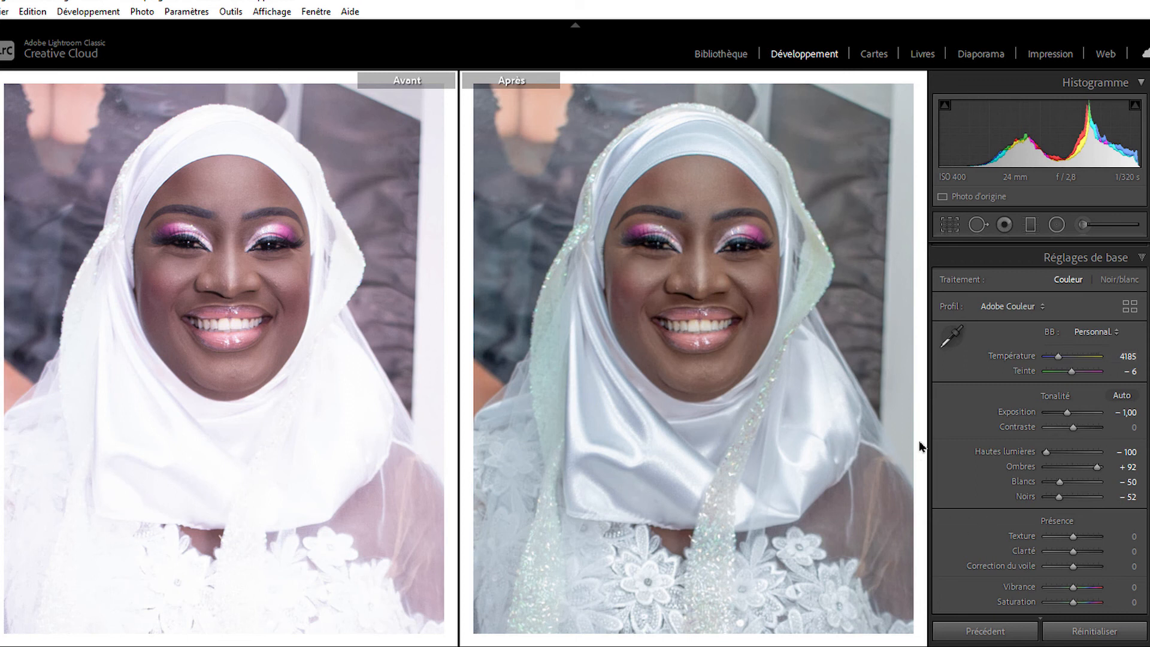
# Step: Sample neutral areas of the white clothing with the white balance selector, ending at temperature 4750 and tint −11
pyautogui.click(952, 337)
pyautogui.click(576, 385)
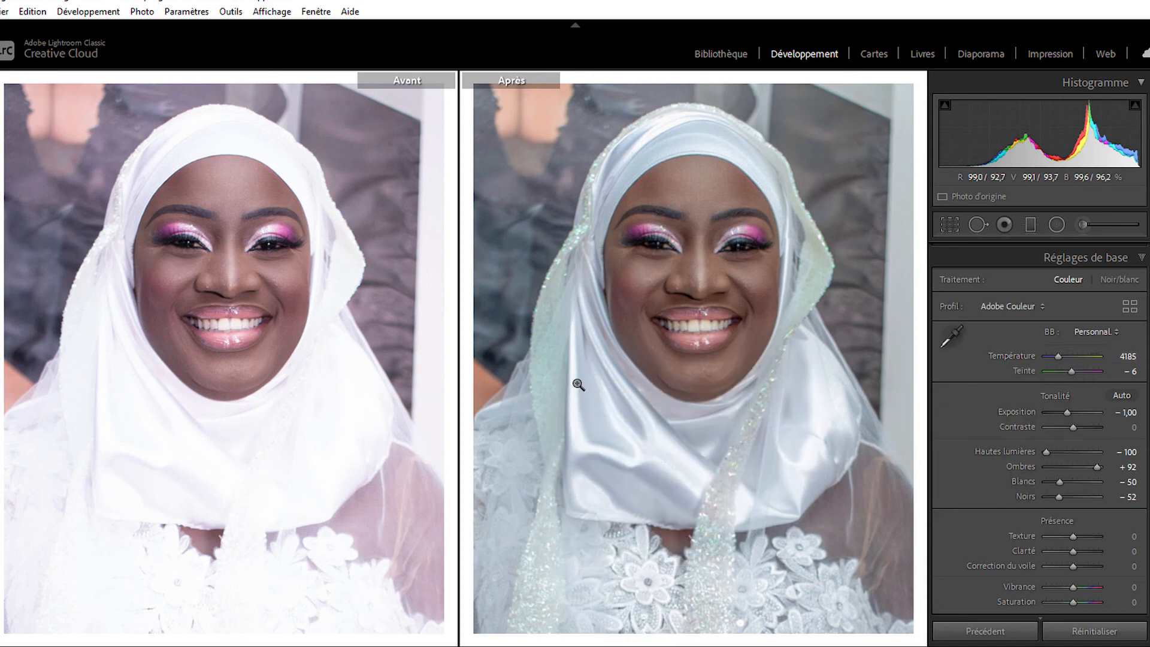
pyautogui.click(952, 337)
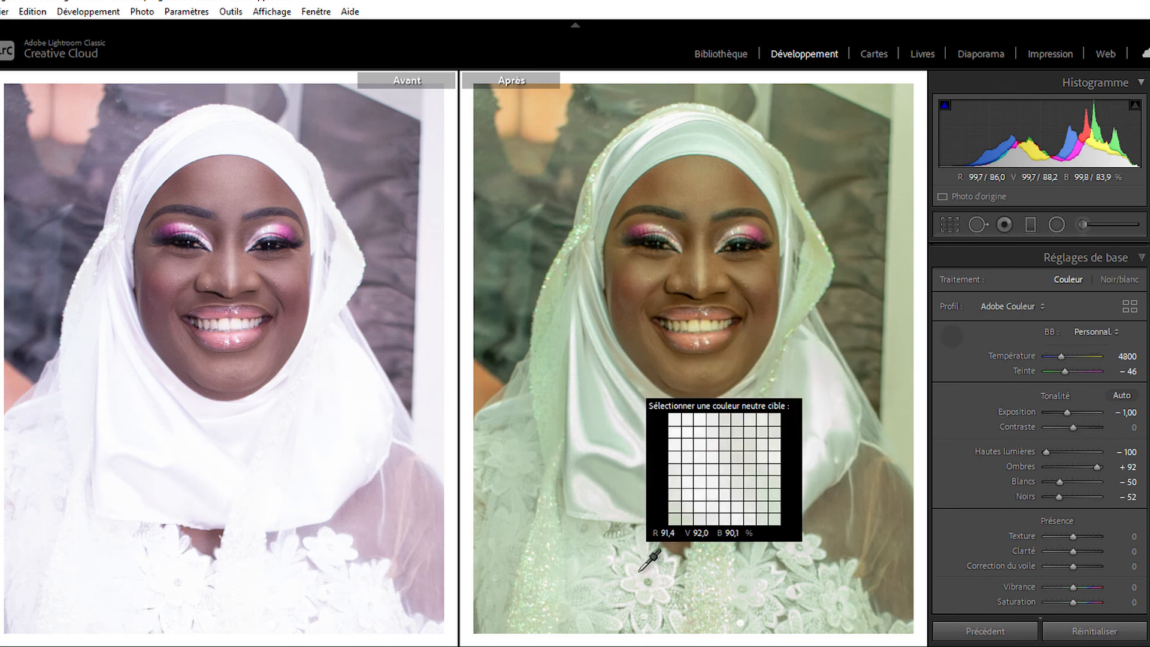
pyautogui.click(695, 335)
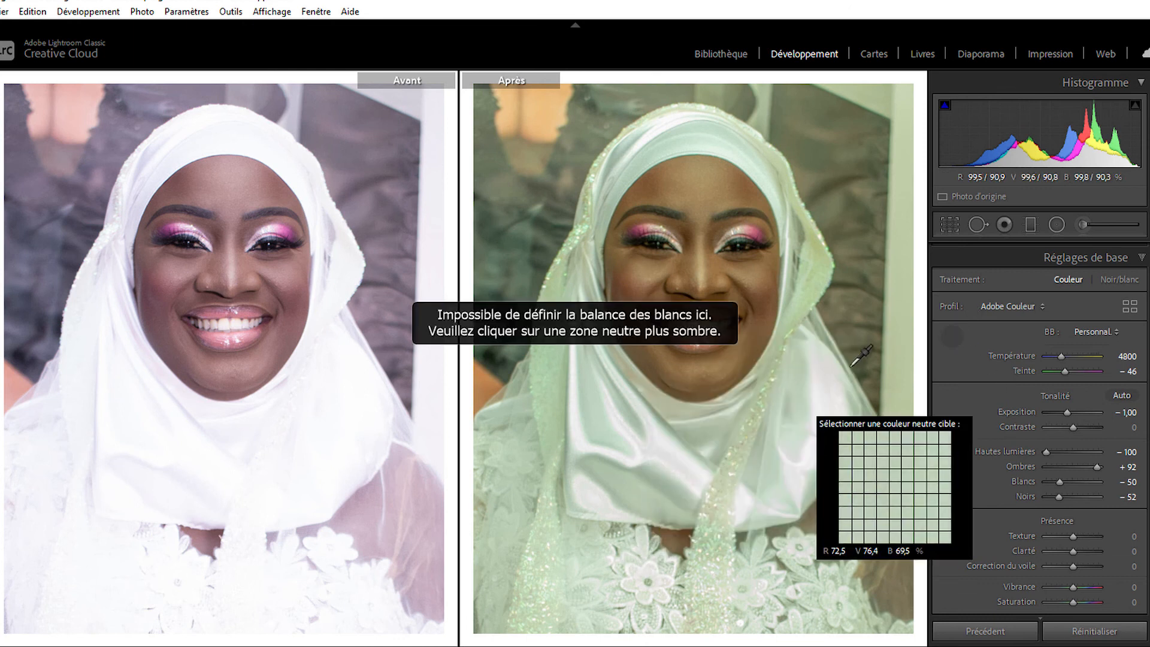
pyautogui.click(809, 526)
pyautogui.click(787, 578)
pyautogui.click(772, 429)
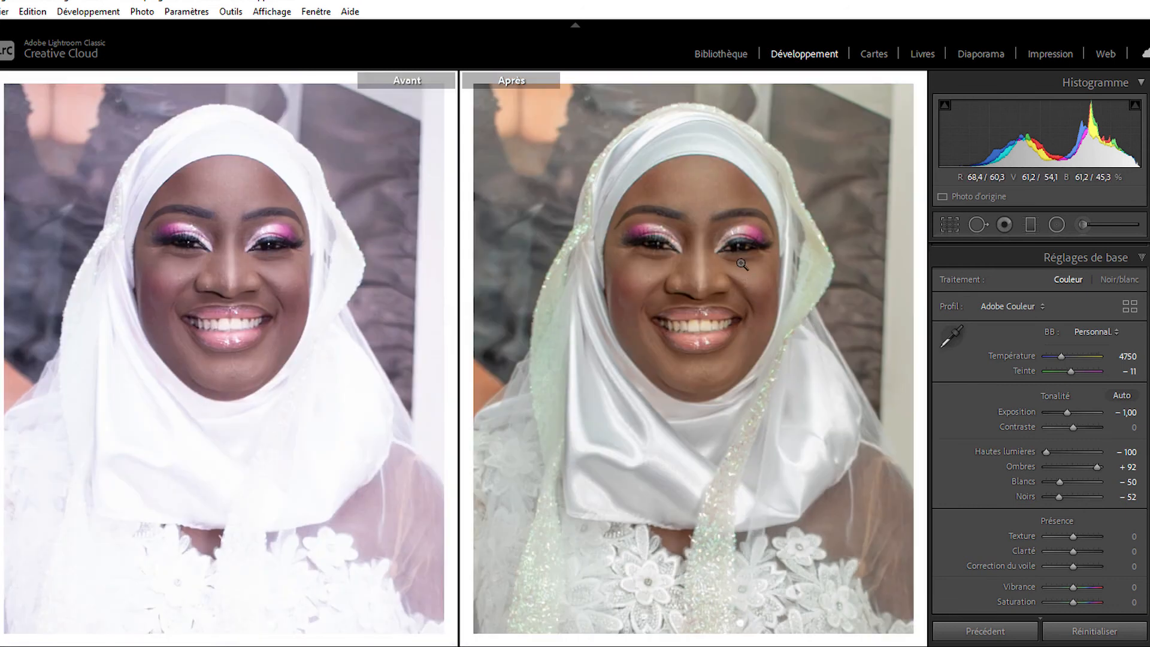
# Step: Examine the skin tones and white fabric up close in the before and after comparison
pyautogui.click(746, 283)
pyautogui.click(766, 473)
pyautogui.click(709, 312)
pyautogui.click(710, 312)
pyautogui.click(694, 252)
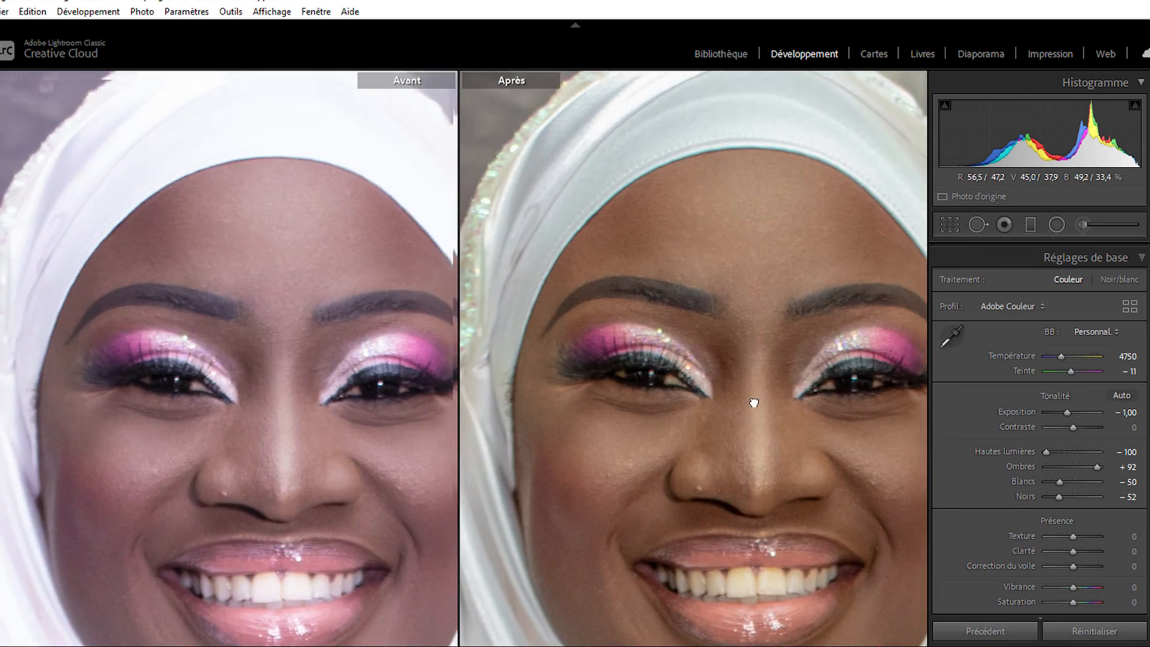
pyautogui.click(770, 342)
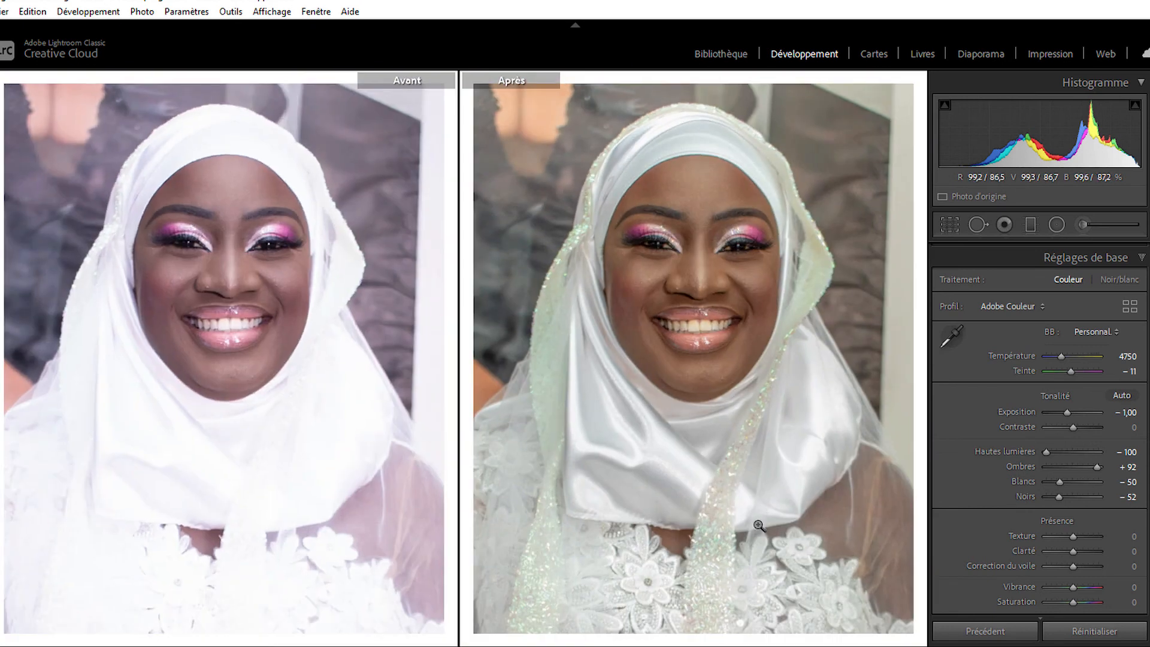